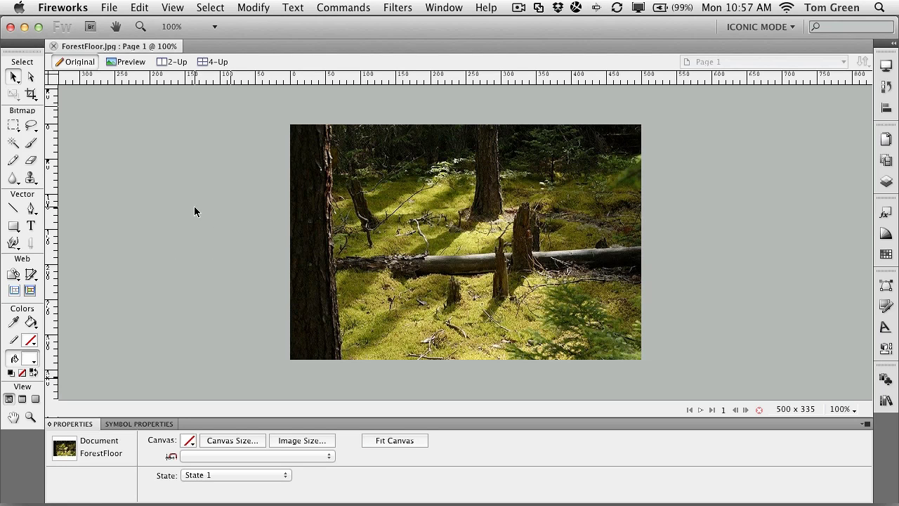
# Try a 400 px width on the forest photo, then undo it and reselect the photo
pyautogui.click(314, 201)
pyautogui.click(315, 201)
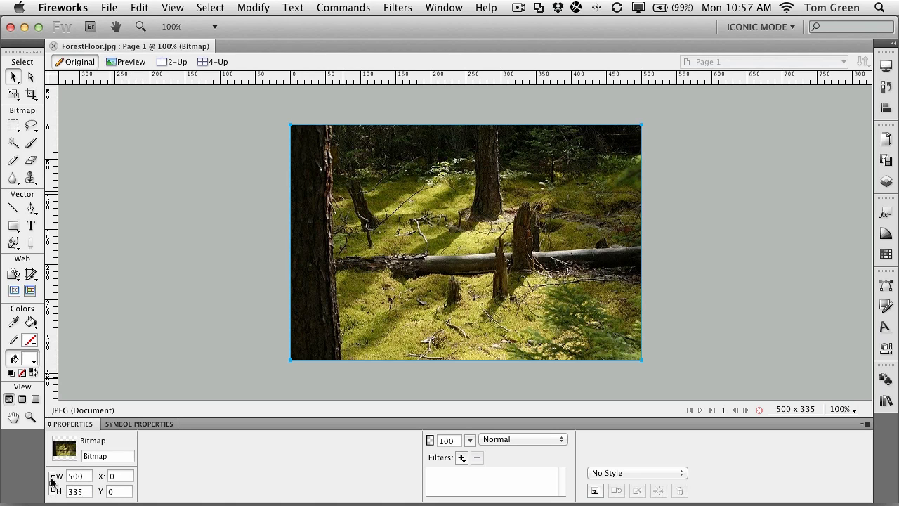
pyautogui.moveTo(89, 477); pyautogui.dragTo(64, 473)
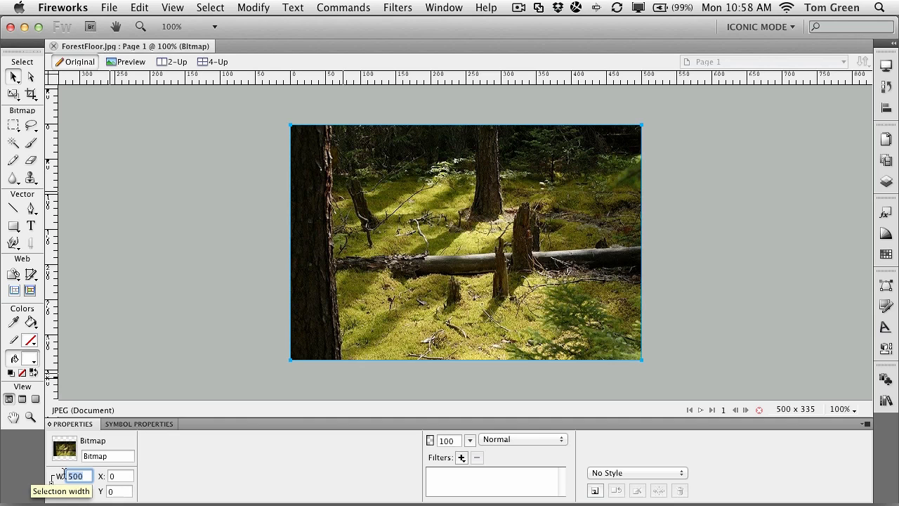
pyautogui.write('400')
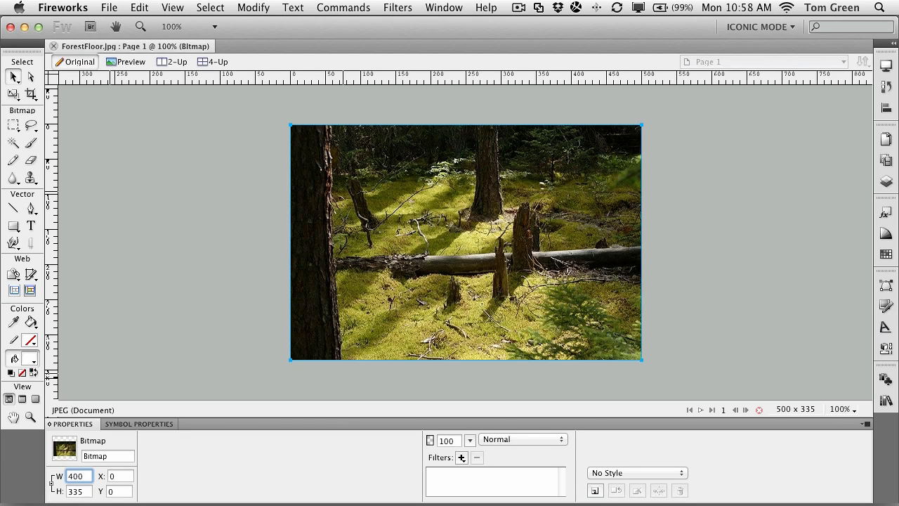
pyautogui.press('Return')
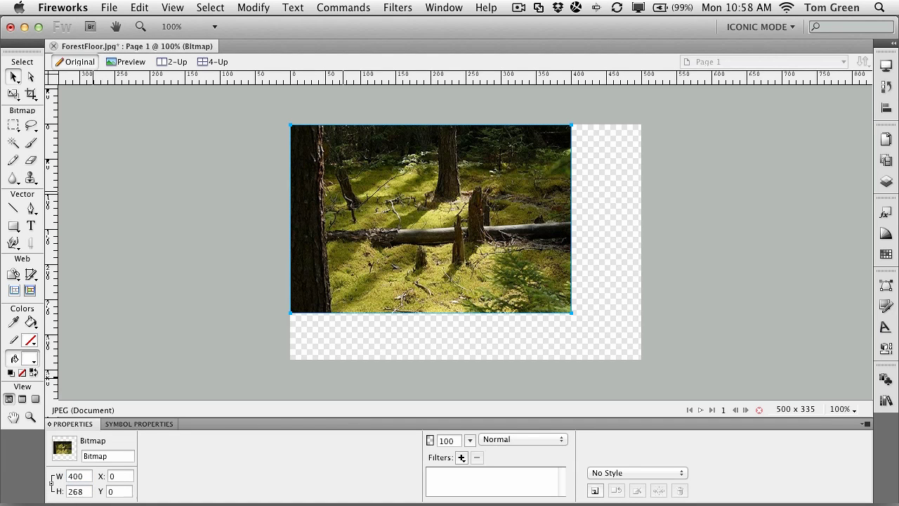
pyautogui.press('super+z')
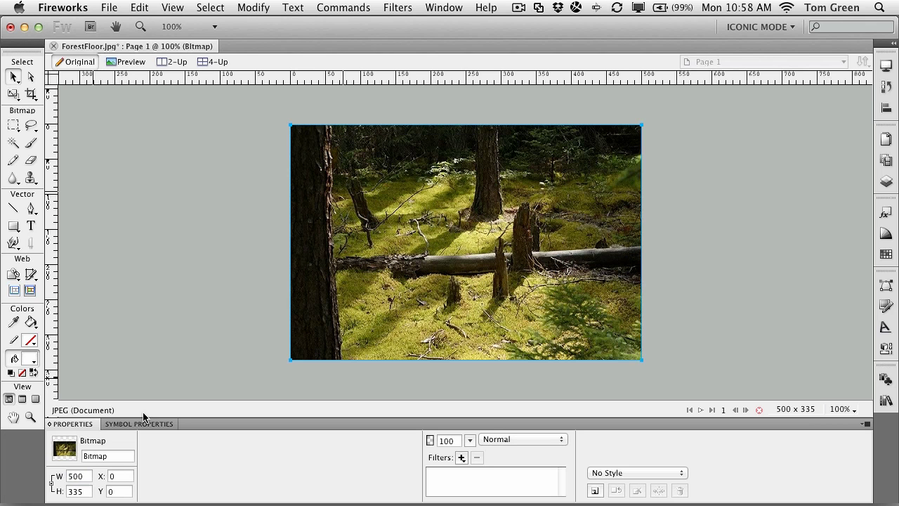
pyautogui.click(254, 256)
pyautogui.click(319, 252)
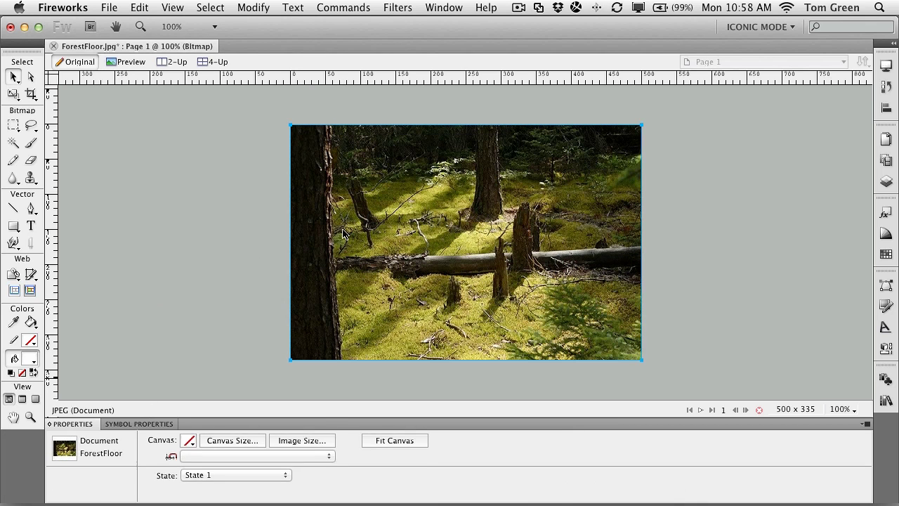
# Start a Free Transform on the photo, then leave it without changes
pyautogui.click(253, 7)
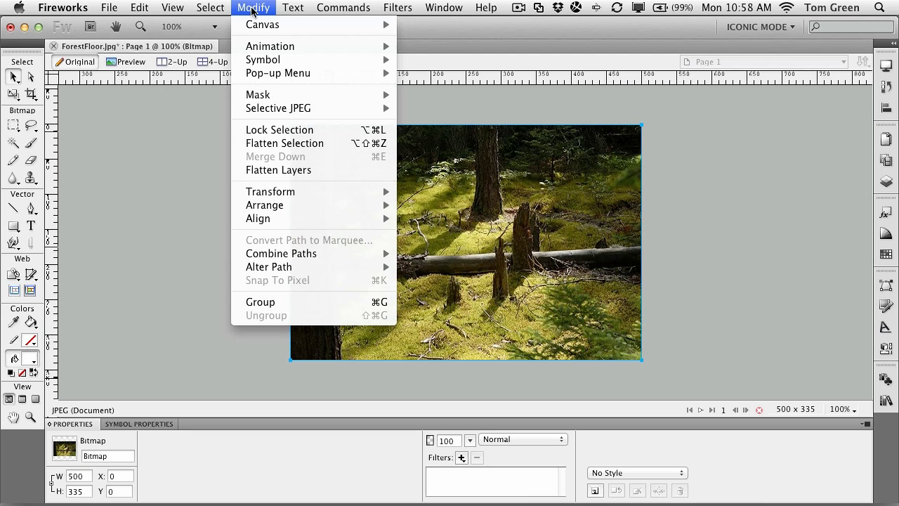
pyautogui.moveTo(261, 193)
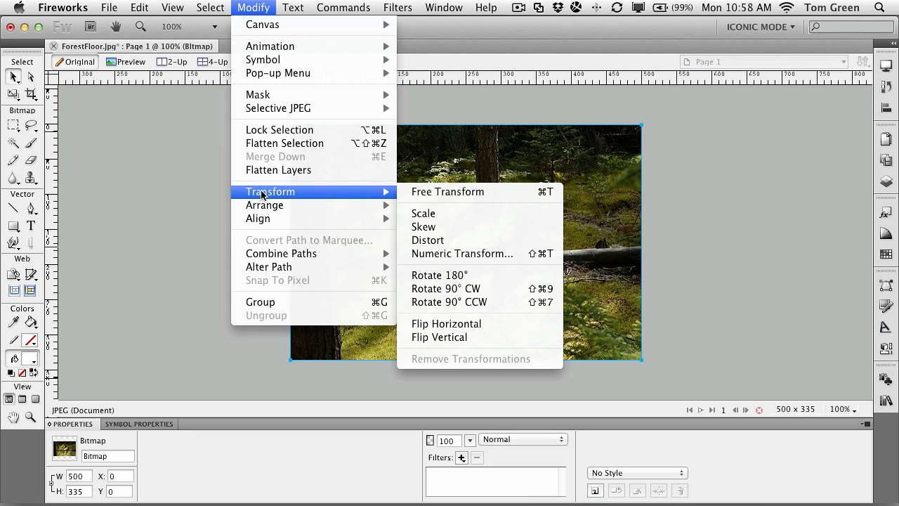
pyautogui.click(436, 192)
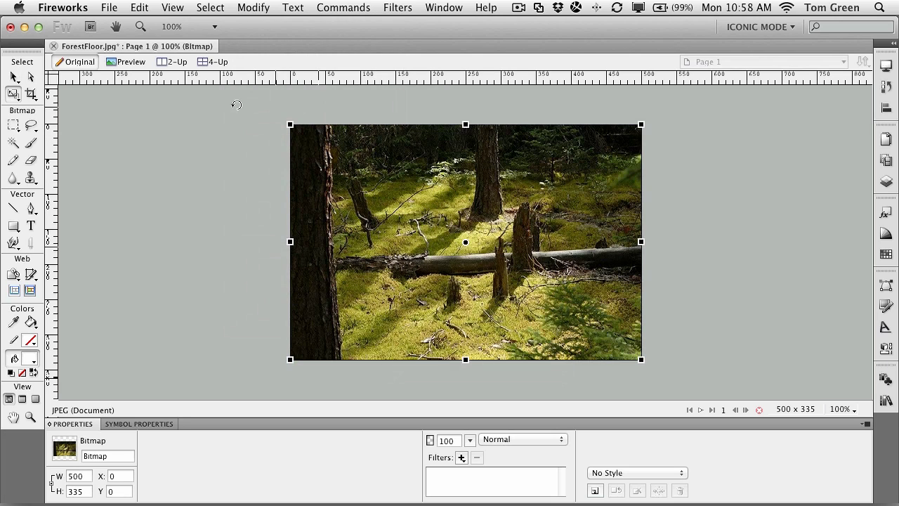
pyautogui.press('v')
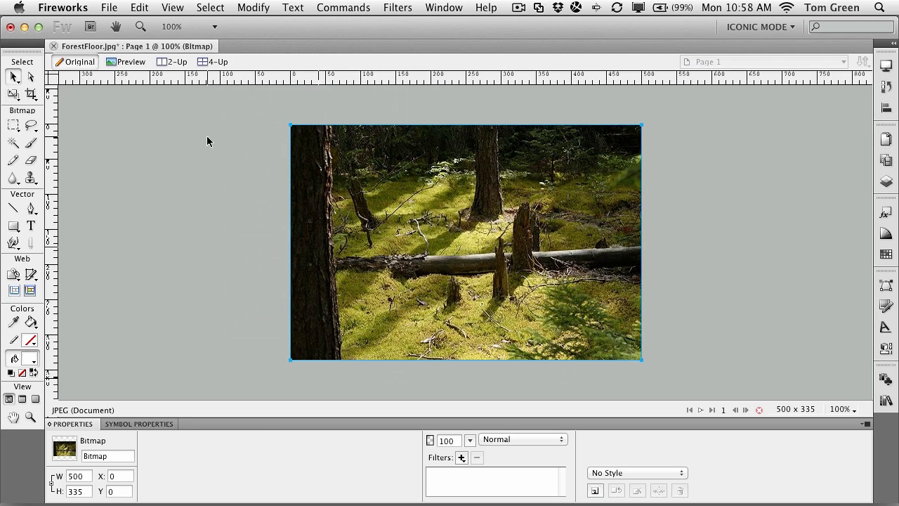
pyautogui.click(174, 156)
pyautogui.click(351, 191)
# Try the Scale tool on the photo, then return to the Pointer tool
pyautogui.click(14, 96)
pyautogui.click(63, 113)
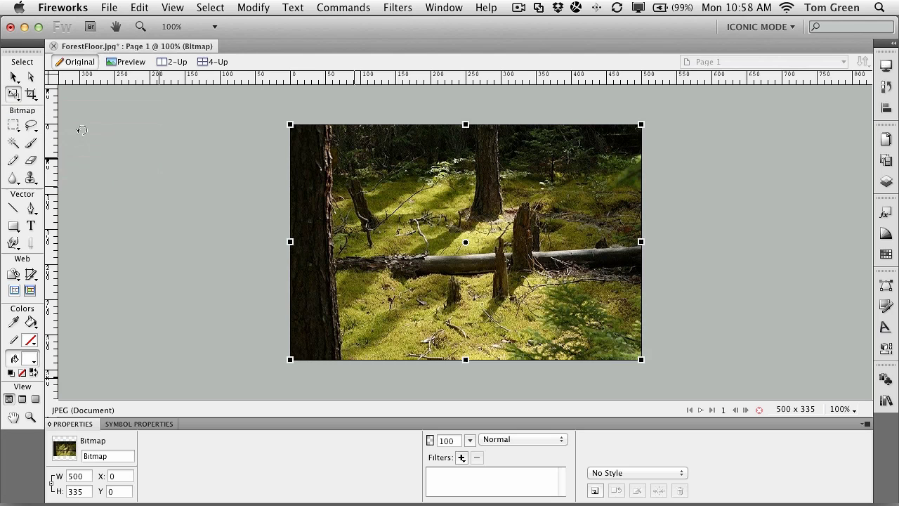
pyautogui.click(13, 77)
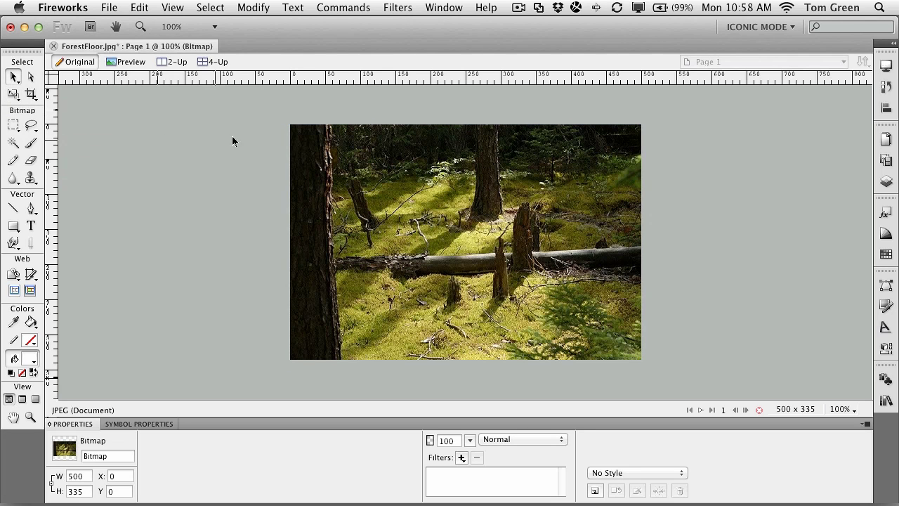
pyautogui.click(379, 176)
# Put scale handles around the 500 x 335 photo with Modify > Transform > Scale, then reopen Transform
pyautogui.click(246, 6)
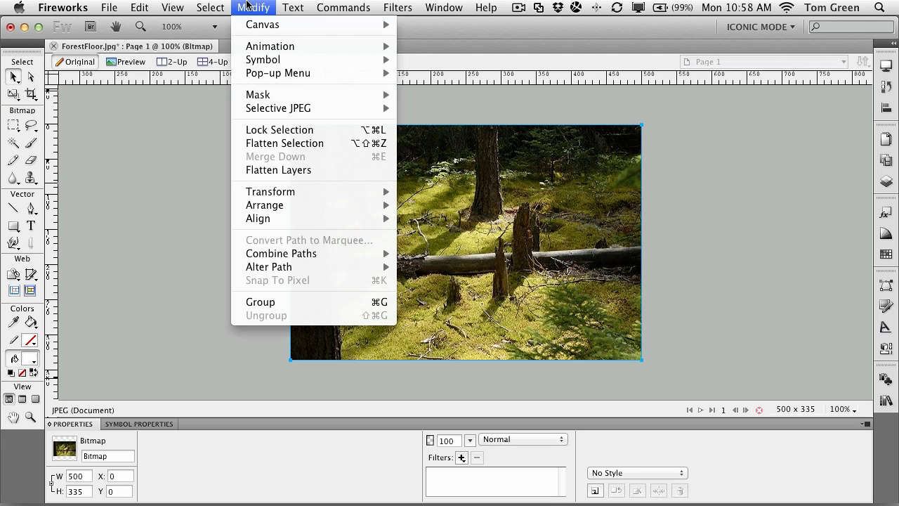
pyautogui.moveTo(337, 195)
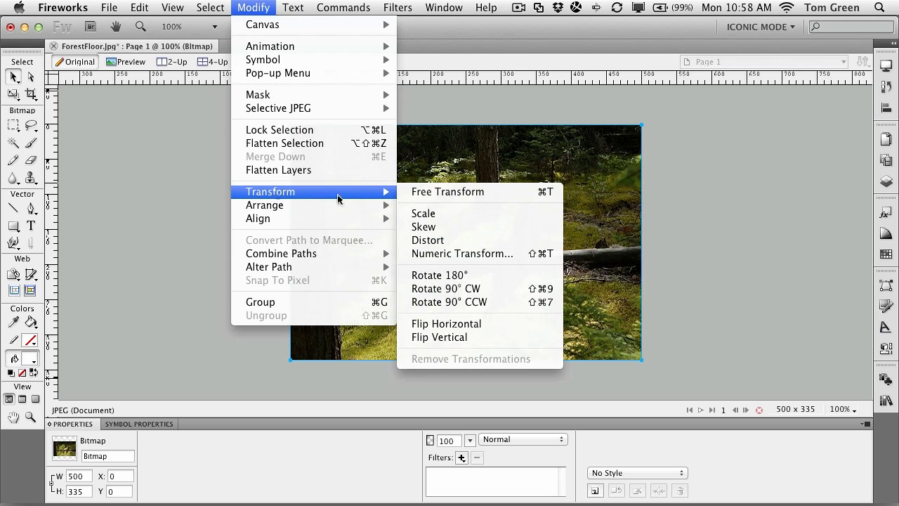
pyautogui.click(436, 214)
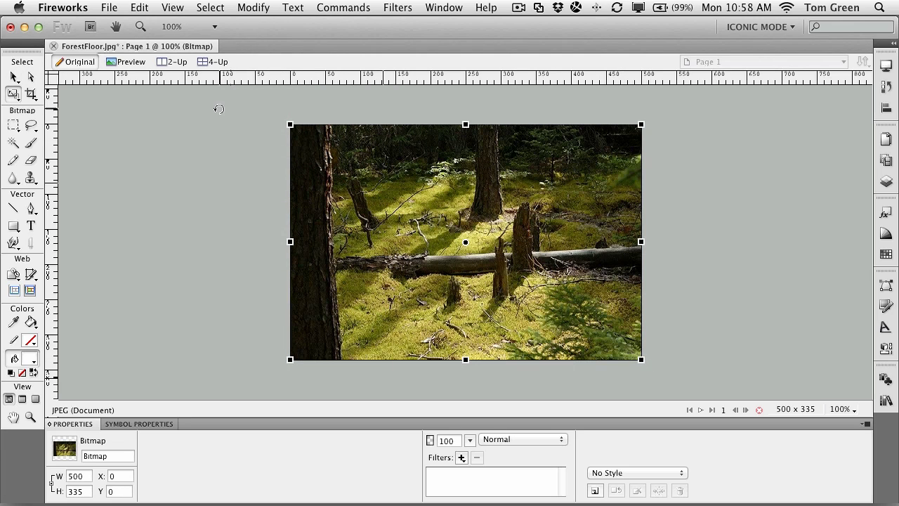
pyautogui.click(257, 7)
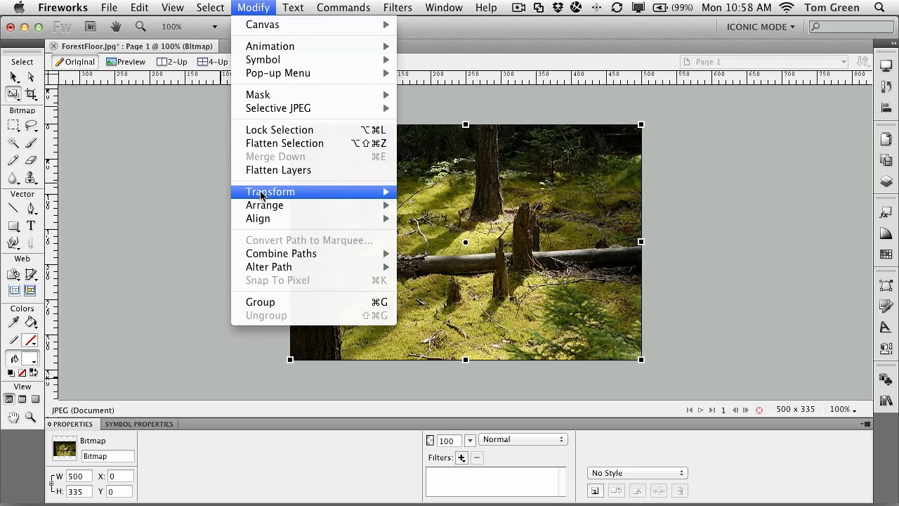
pyautogui.moveTo(342, 195)
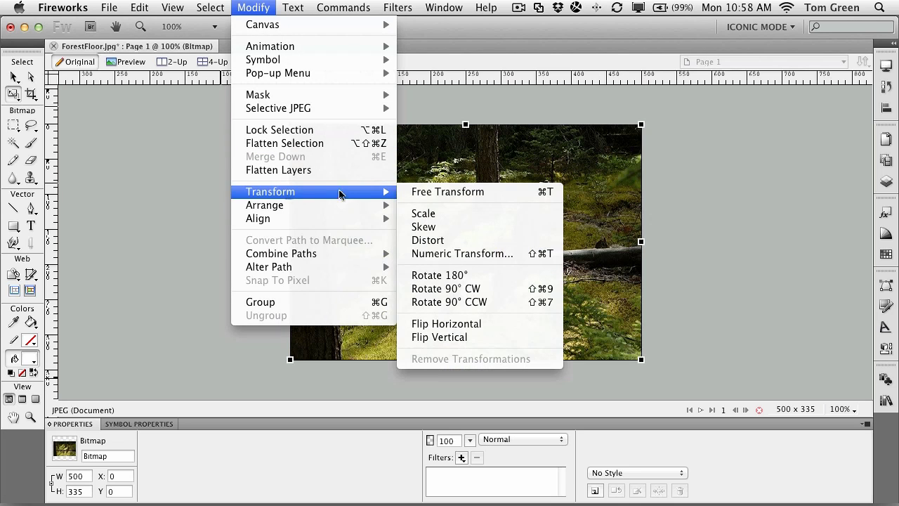
pyautogui.click(429, 256)
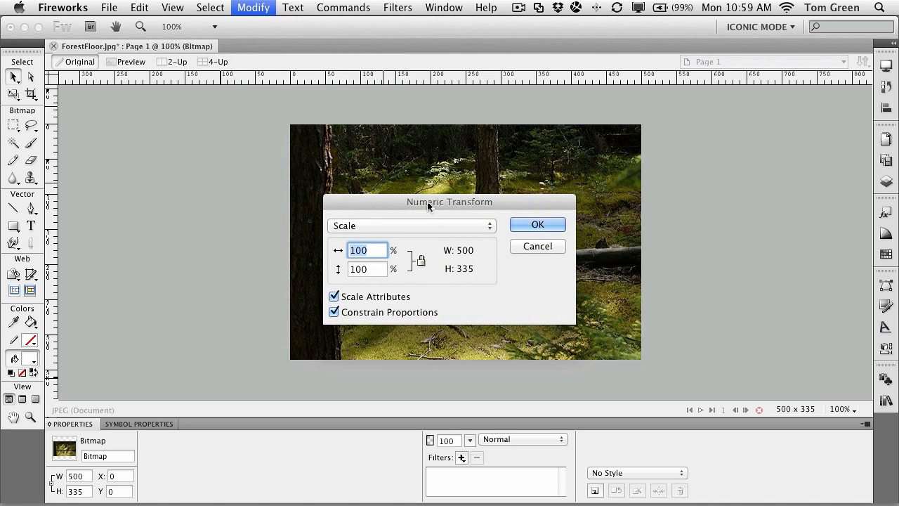
pyautogui.moveTo(426, 201); pyautogui.dragTo(189, 107)
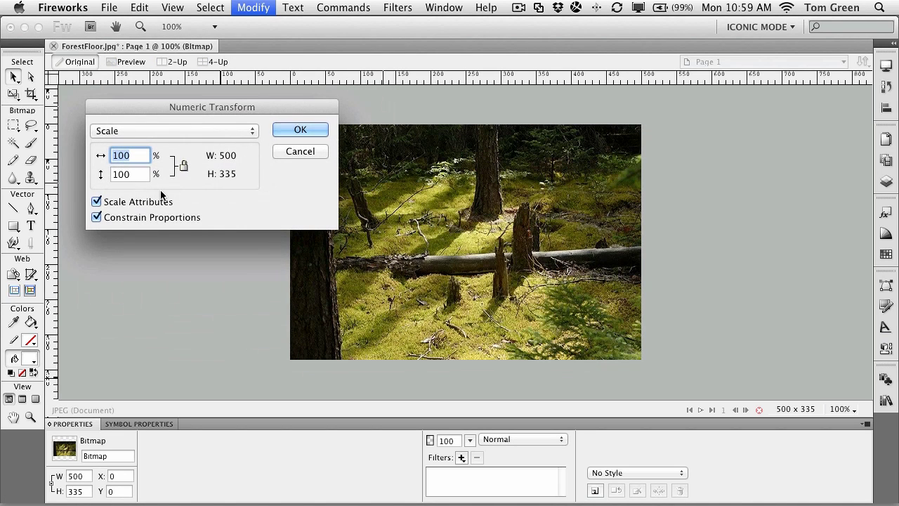
pyautogui.click(122, 131)
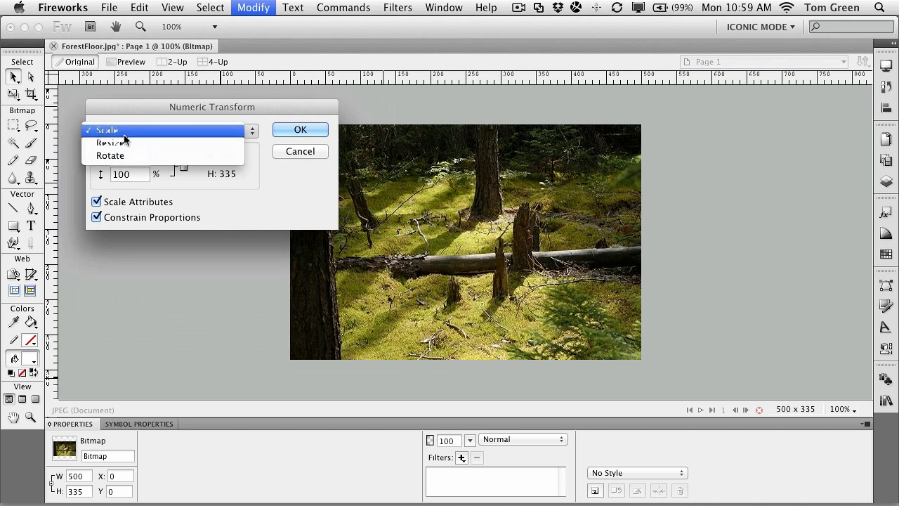
pyautogui.click(123, 131)
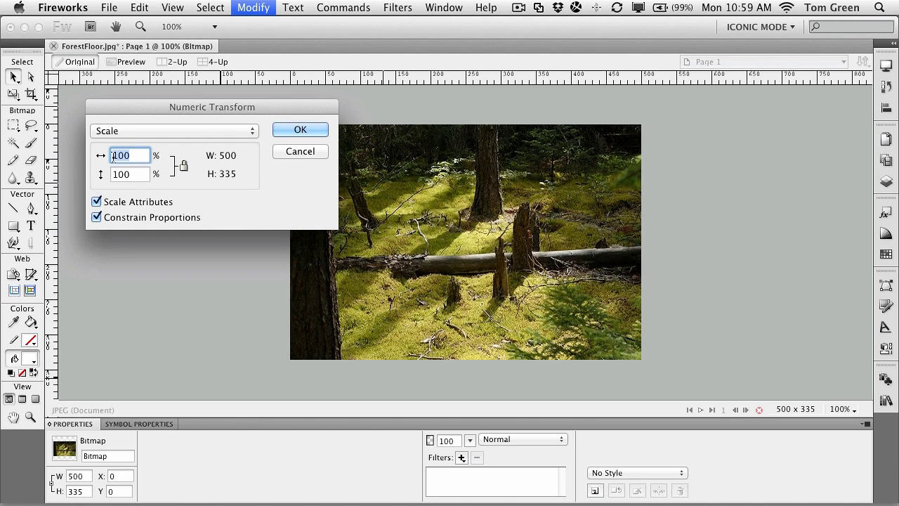
pyautogui.write('40')
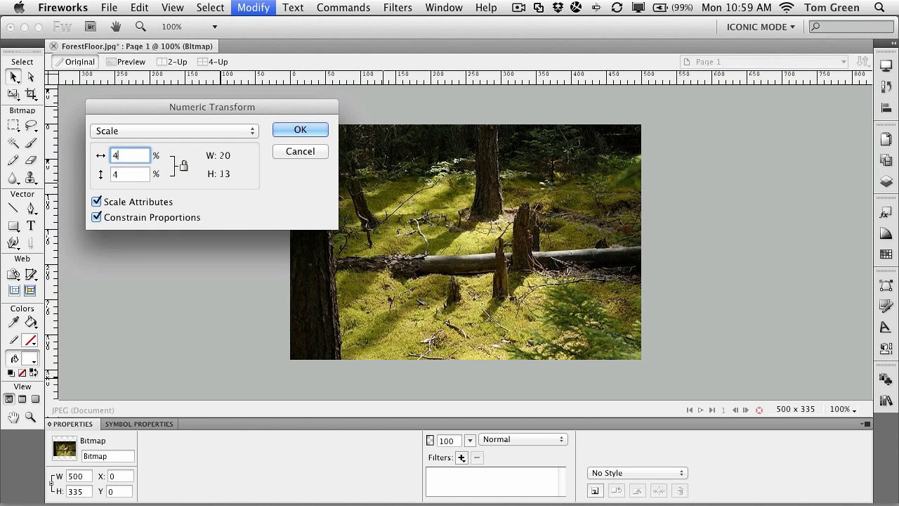
pyautogui.click(306, 130)
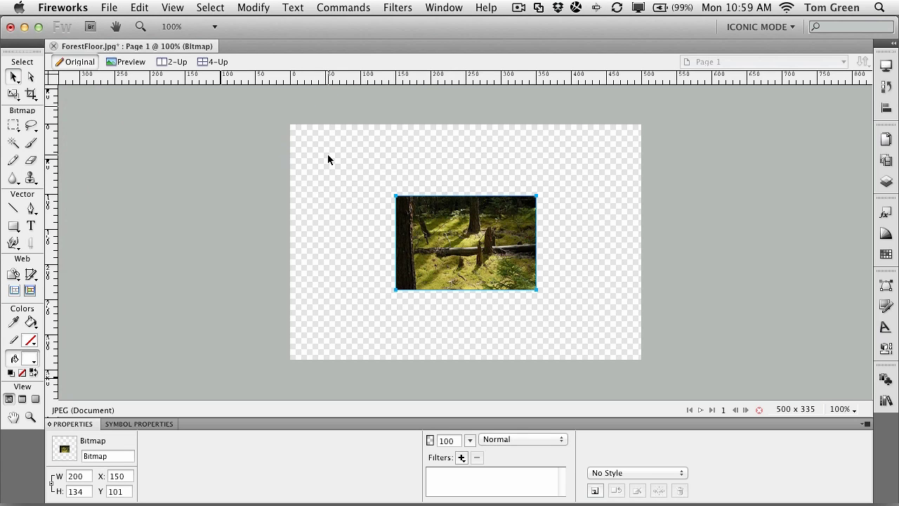
pyautogui.press('super+z')
pyautogui.click(260, 8)
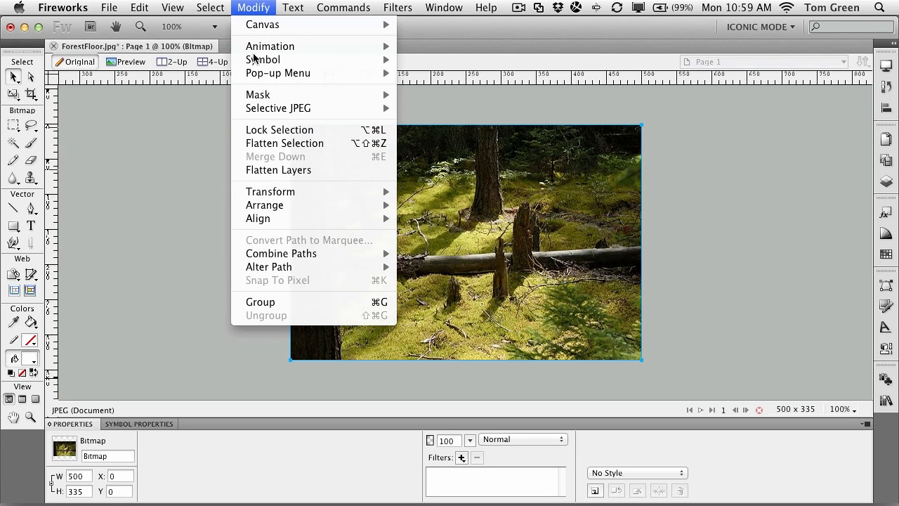
pyautogui.moveTo(257, 193)
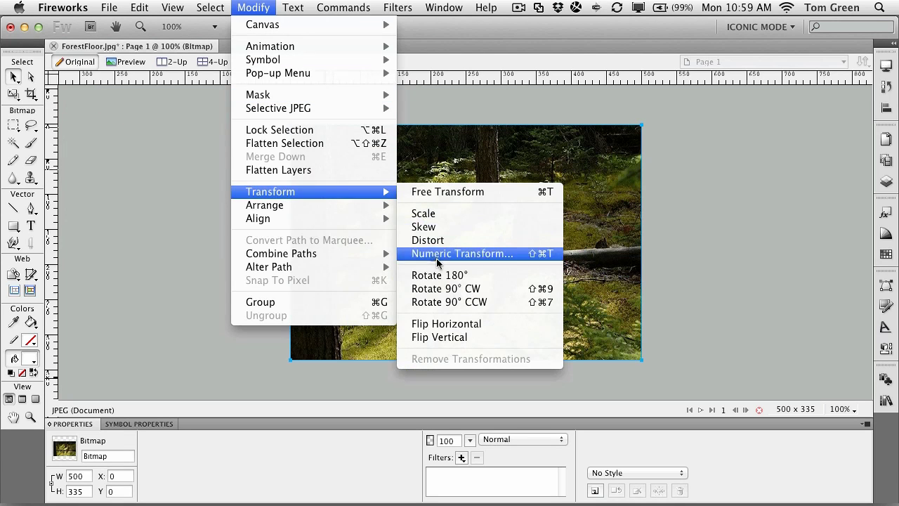
pyautogui.click(436, 256)
pyautogui.click(388, 224)
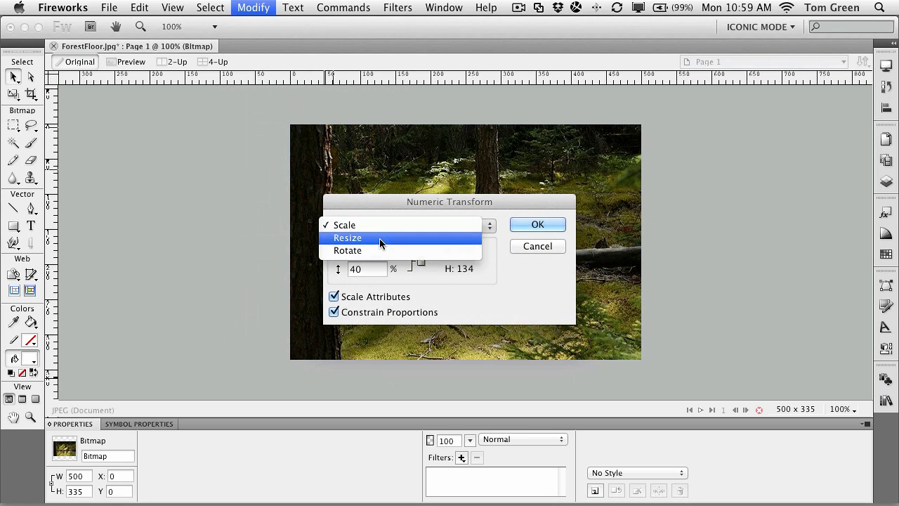
pyautogui.click(379, 238)
pyautogui.moveTo(371, 250); pyautogui.dragTo(343, 251)
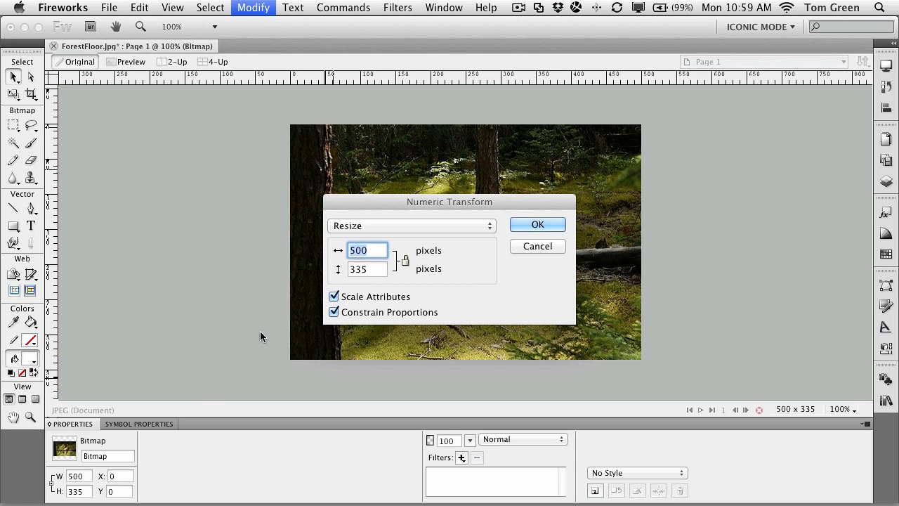
pyautogui.write('400')
pyautogui.click(537, 224)
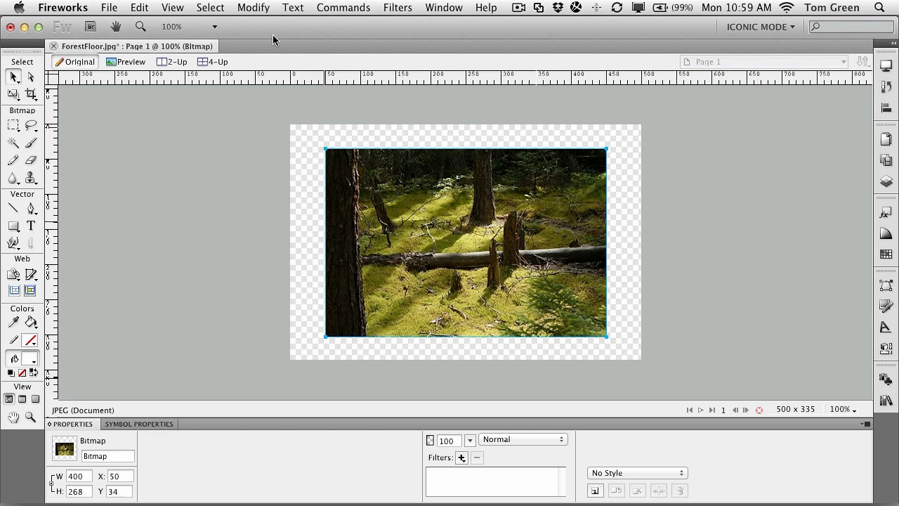
pyautogui.press('super+z')
# Change the forest photo's height from 335 to 250 pixels in the Properties panel
pyautogui.click(218, 144)
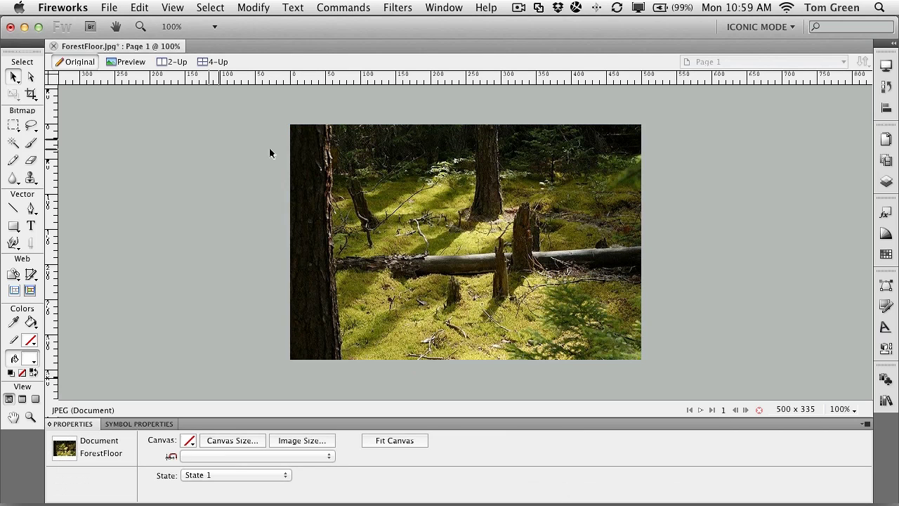
pyautogui.click(362, 179)
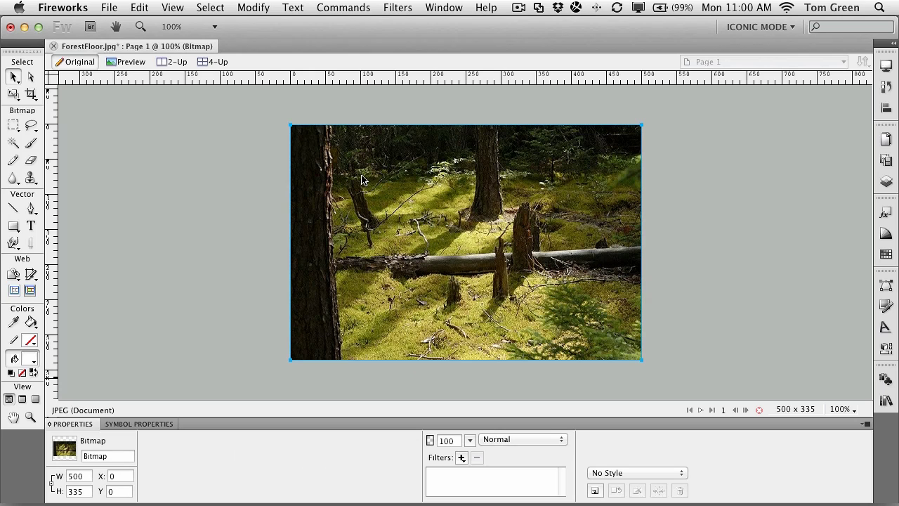
pyautogui.click(77, 476)
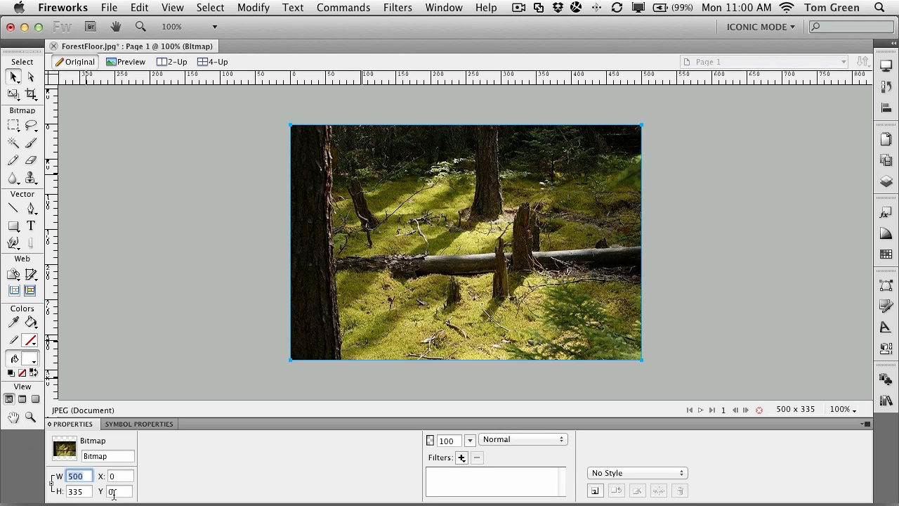
pyautogui.click(86, 491)
pyautogui.doubleClick(86, 491)
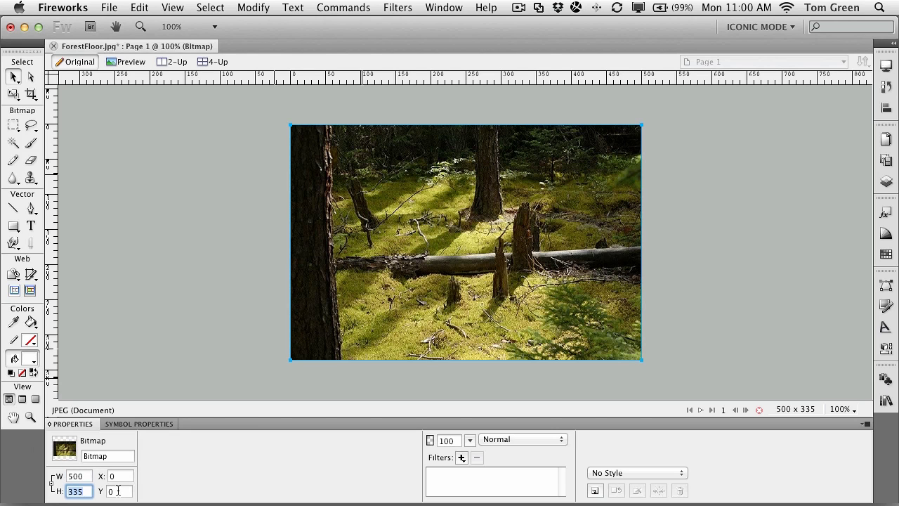
pyautogui.write('27')
pyautogui.write('0')
pyautogui.press('Return')
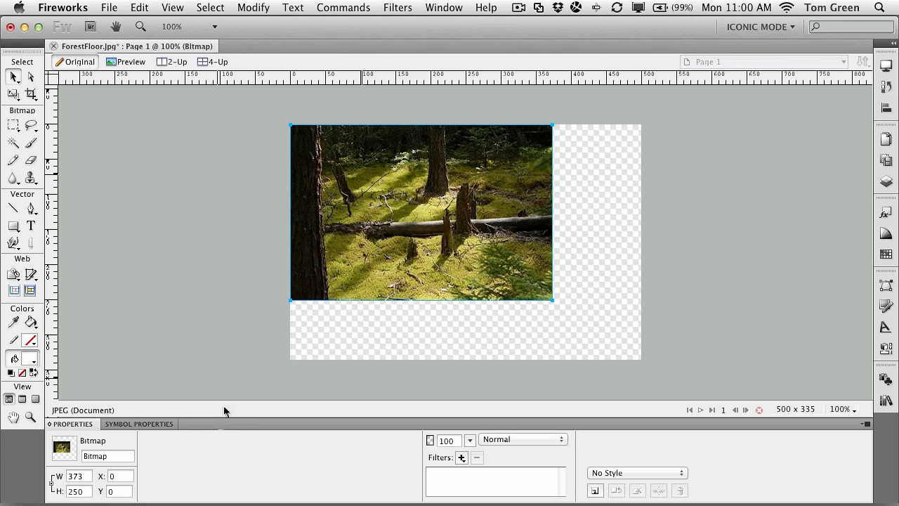
# Trim the canvas to the photo's new 373 x 250 size with Fit Canvas
pyautogui.click(210, 327)
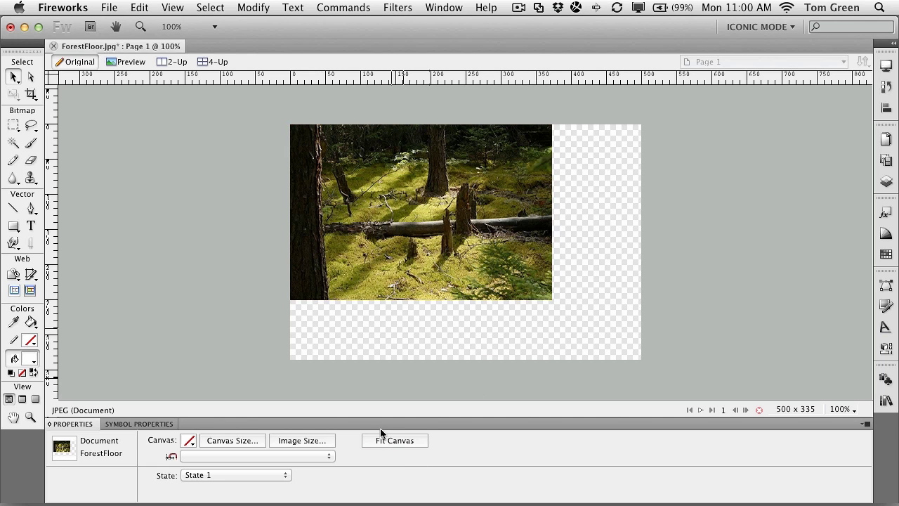
pyautogui.click(393, 441)
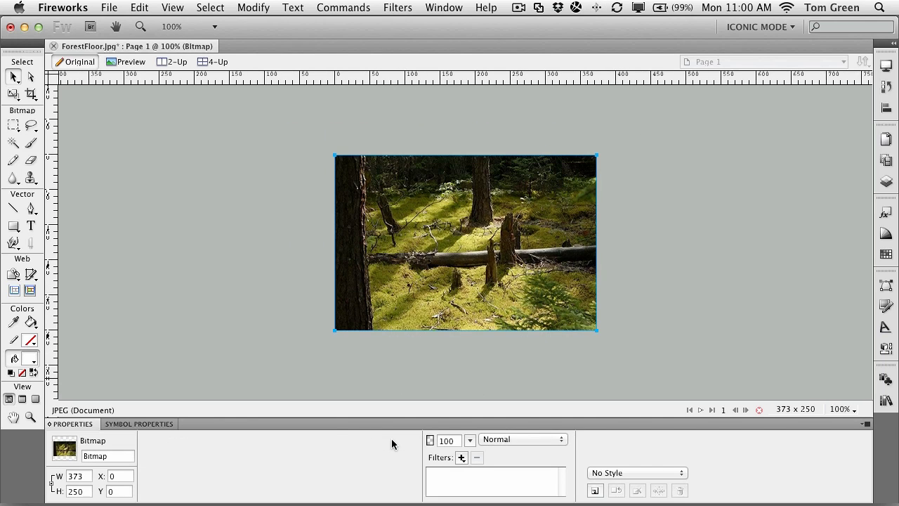
pyautogui.click(381, 353)
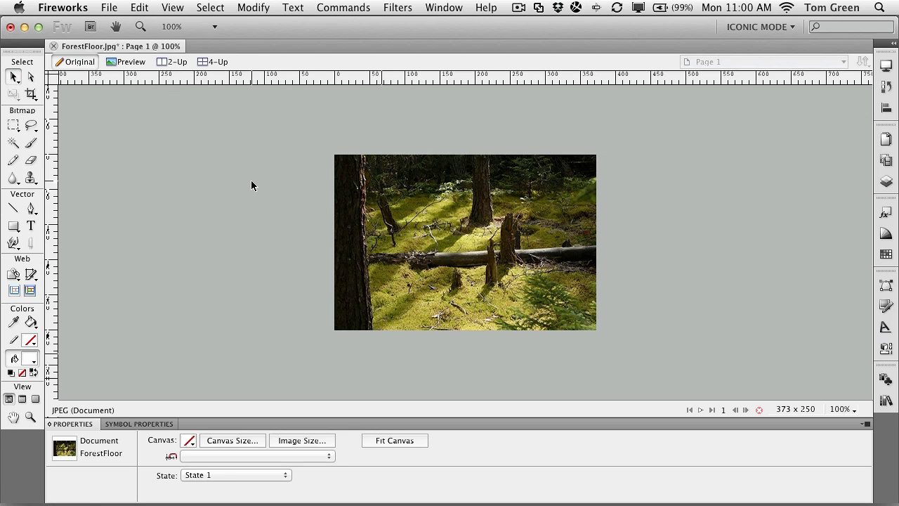
# Select the forest photo and link its width and height to keep proportions
pyautogui.click(404, 210)
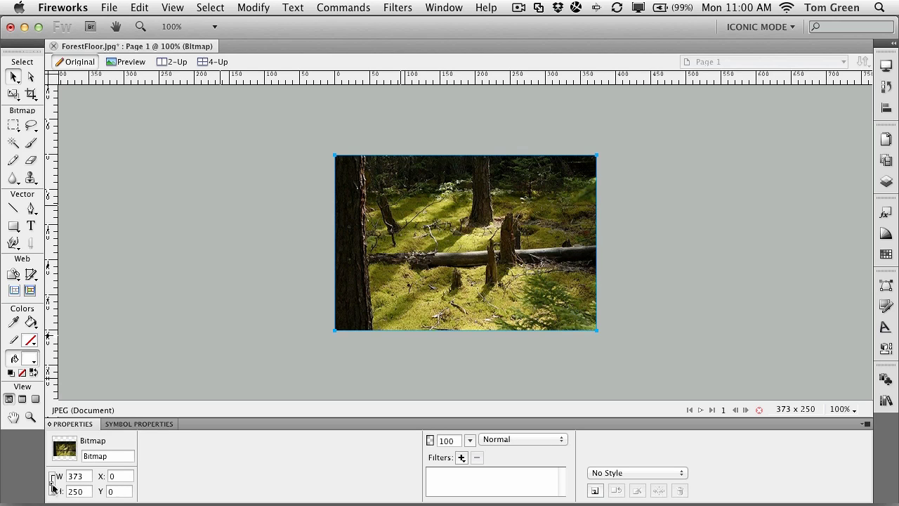
pyautogui.click(52, 483)
pyautogui.click(262, 8)
pyautogui.moveTo(286, 192)
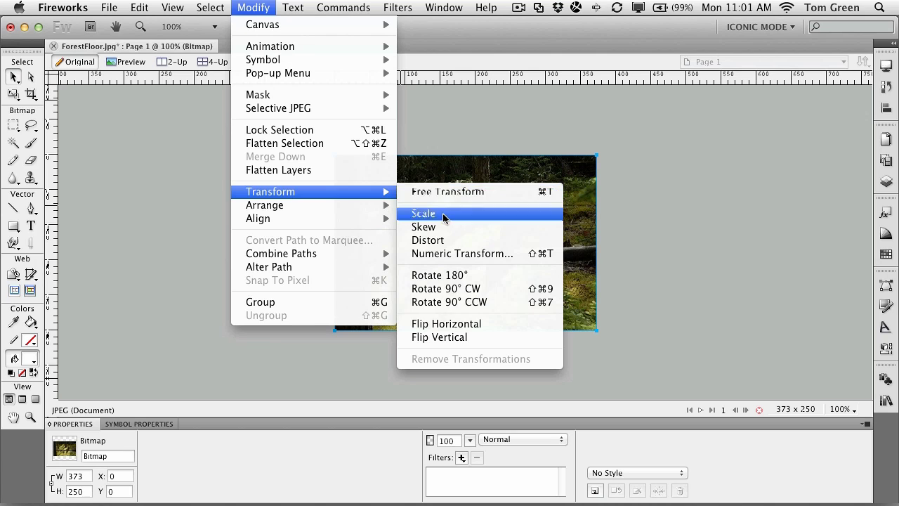
pyautogui.click(632, 173)
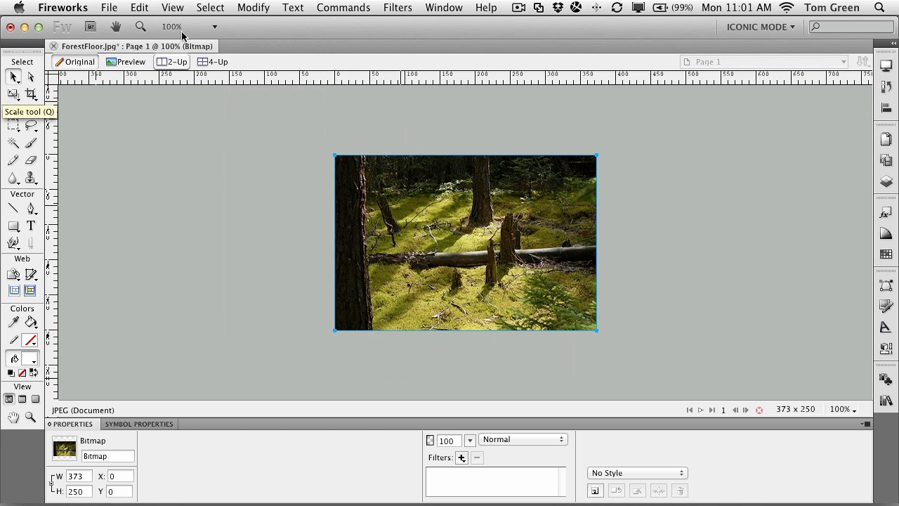
# Scale the photo to 40% (150 x 100) via Numeric Transform and fit the canvas to it
pyautogui.click(260, 9)
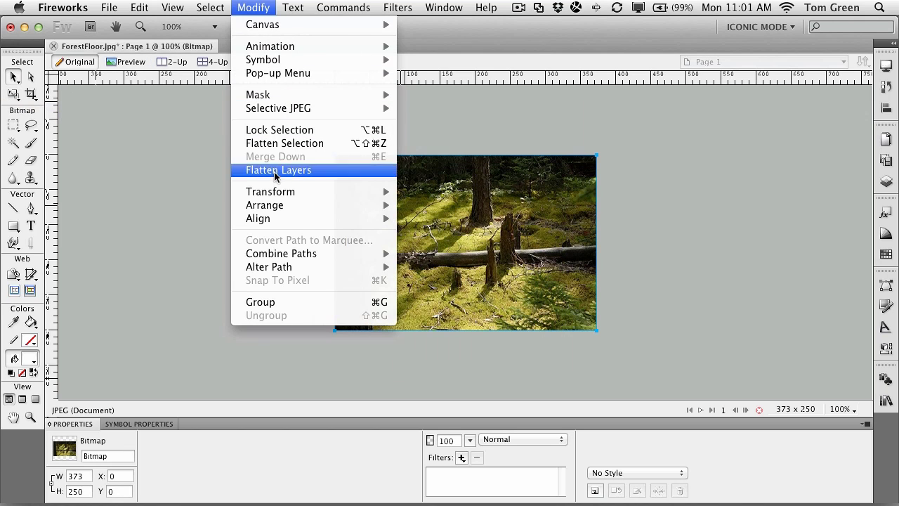
pyautogui.moveTo(275, 193)
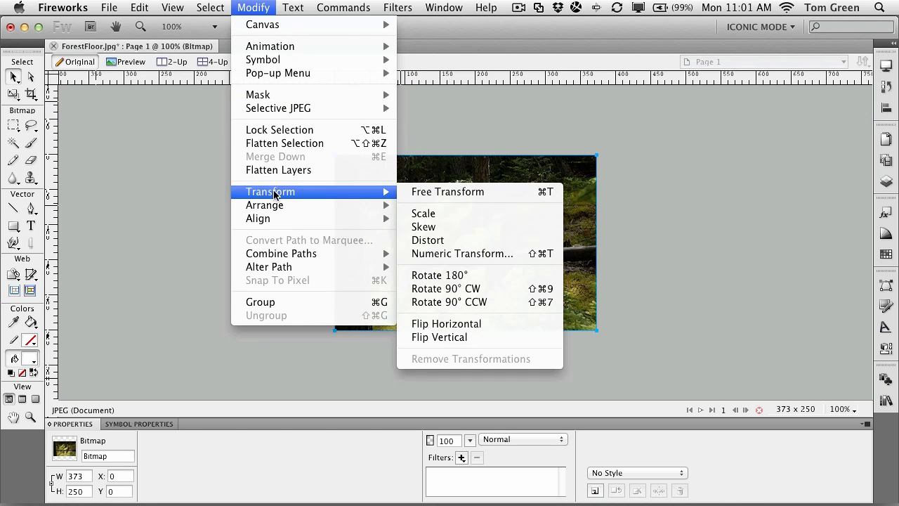
pyautogui.click(439, 253)
pyautogui.moveTo(394, 204); pyautogui.dragTo(157, 106)
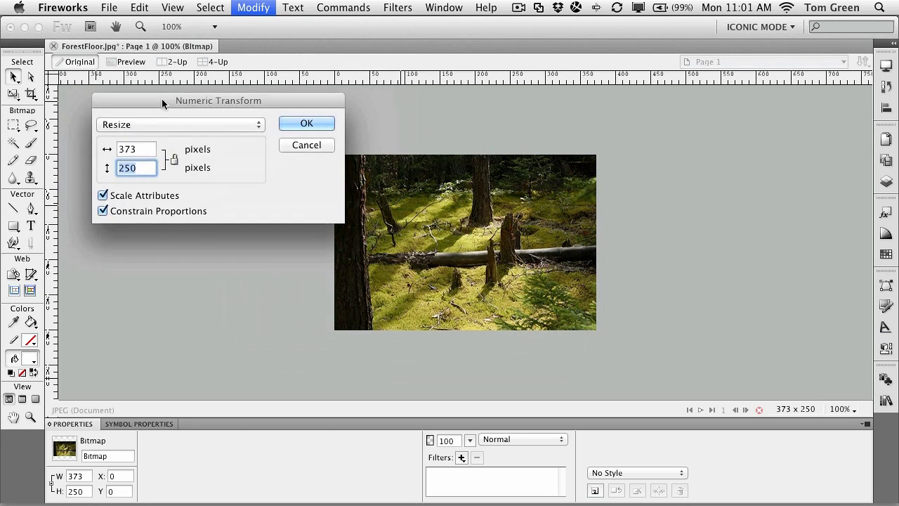
pyautogui.click(130, 127)
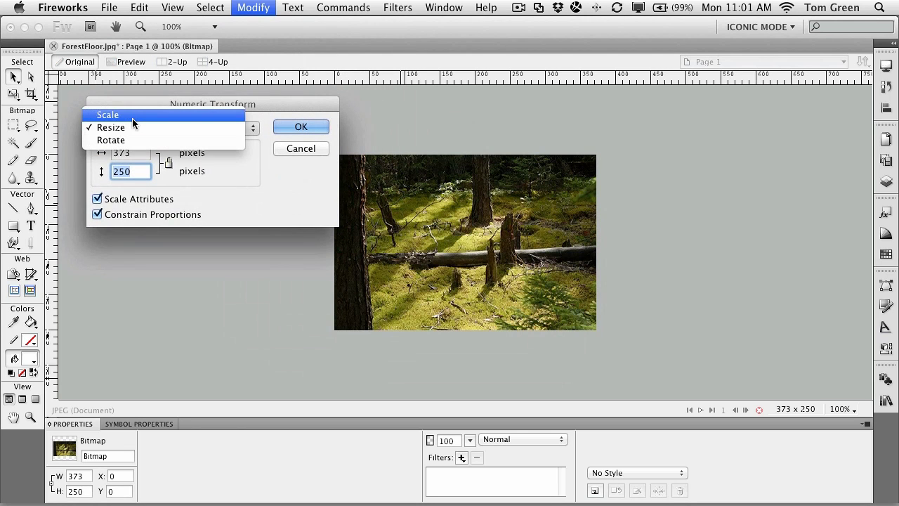
pyautogui.click(130, 128)
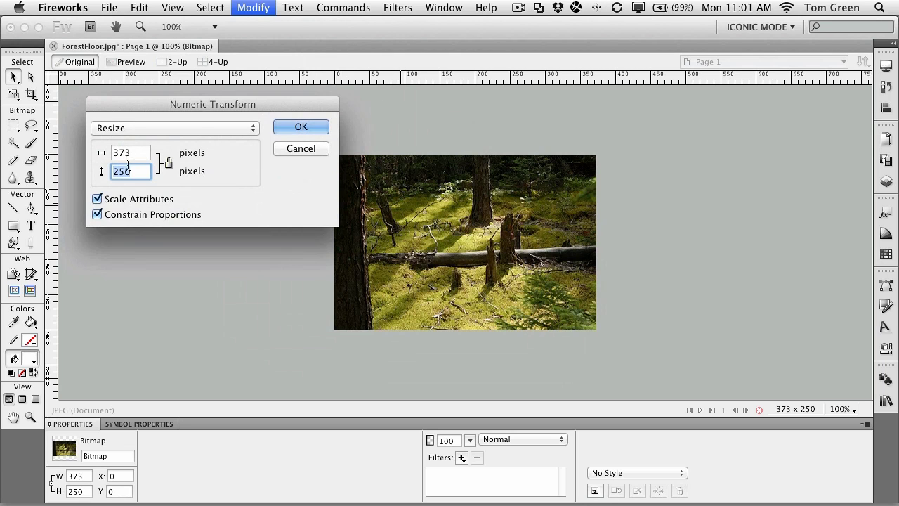
pyautogui.click(153, 128)
pyautogui.click(153, 118)
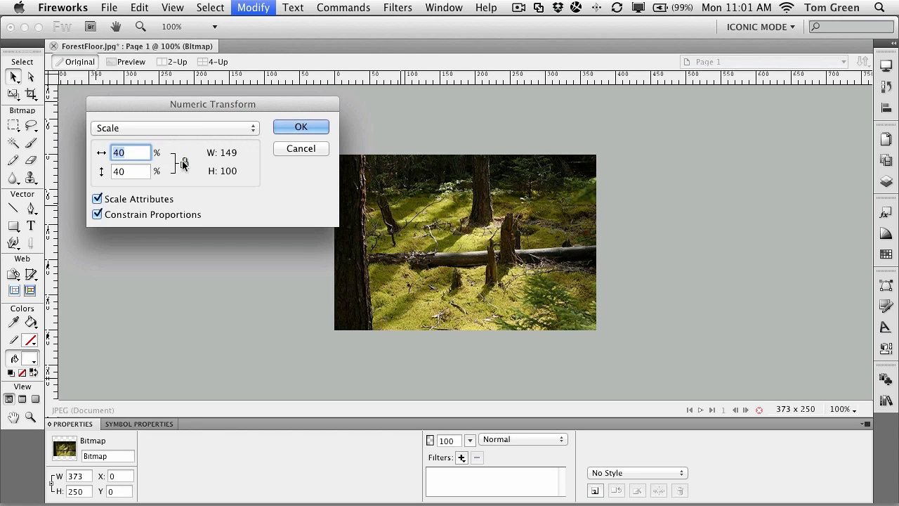
pyautogui.click(290, 129)
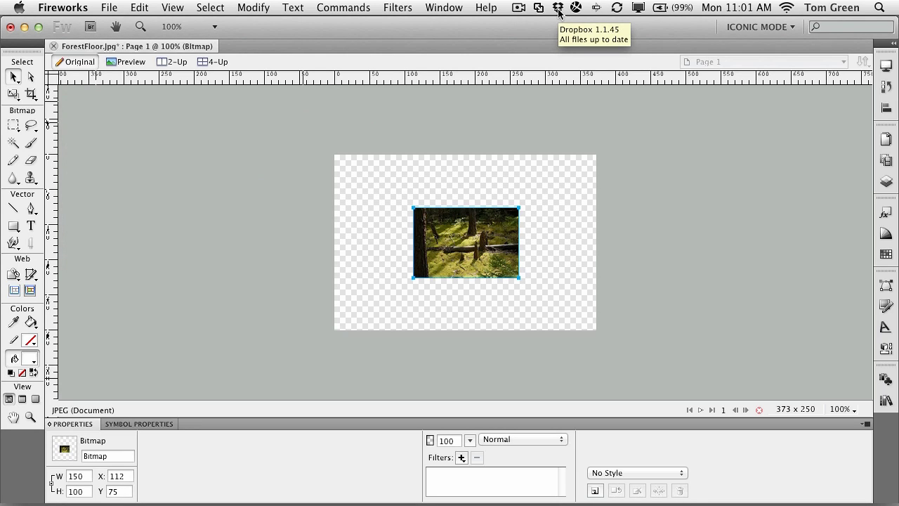
pyautogui.click(510, 180)
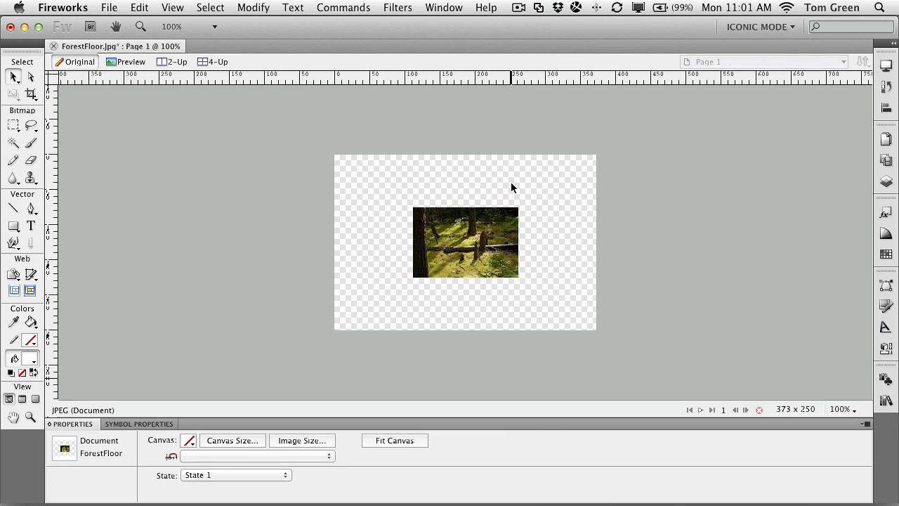
pyautogui.click(401, 439)
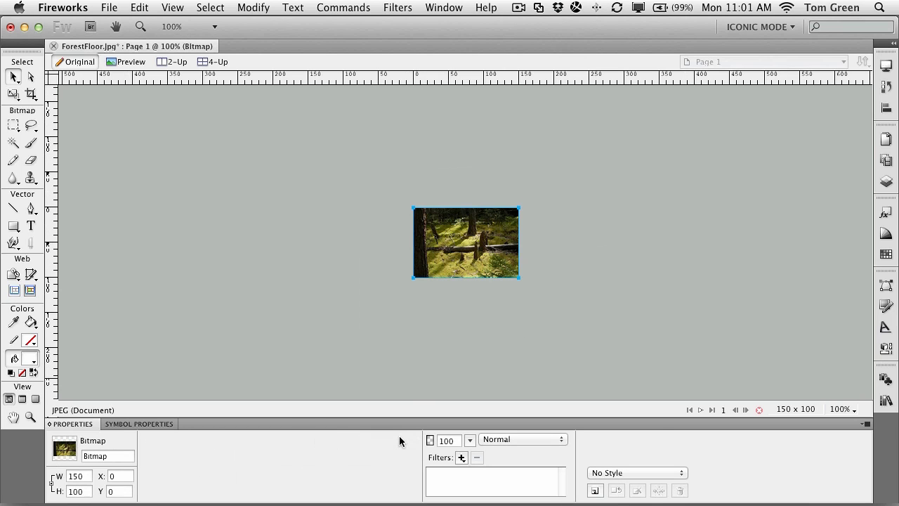